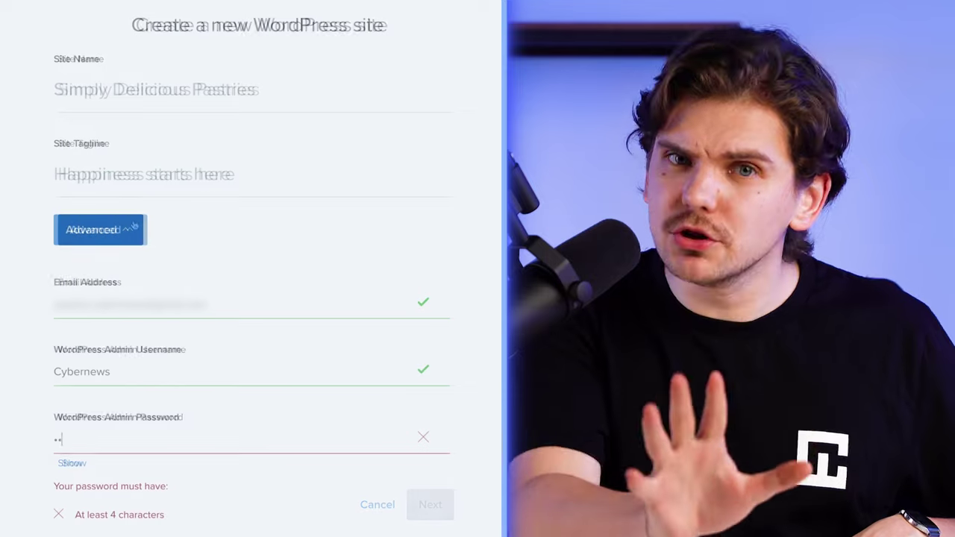
Enter the WordPress admin password for the new site.
{"action": "type", "text": "••••••••••••••••"}
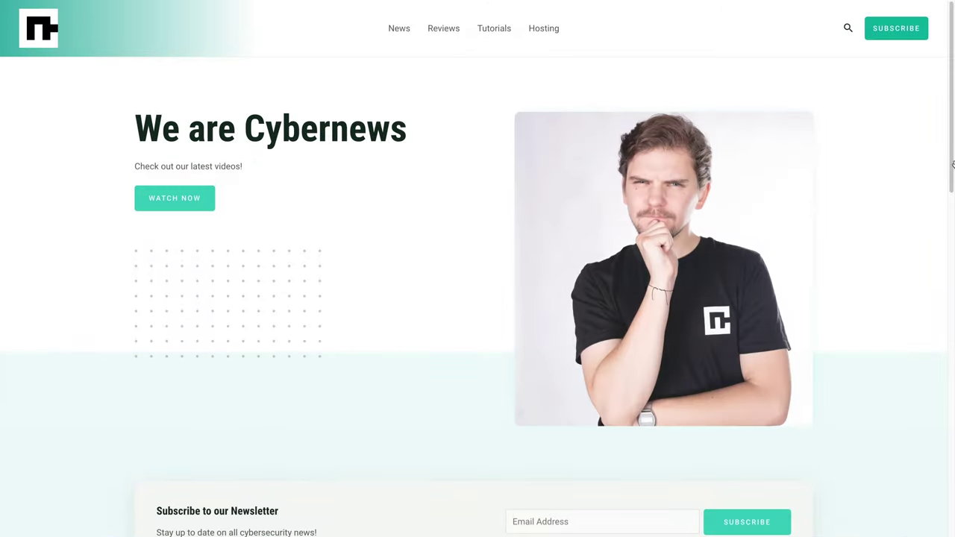
{"action": "scroll", "coordinate": [953, 165], "scroll_direction": "down", "scroll_amount": 5}
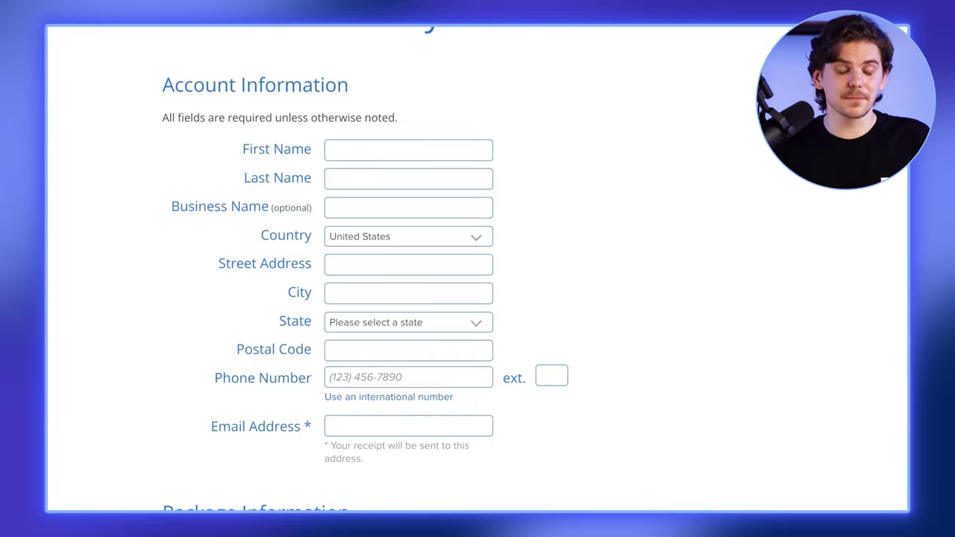
Remove the SiteLock Security - Essential extra from the hosting package.
{"action": "scroll", "coordinate": [347, 181], "scroll_direction": "down", "scroll_amount": 3}
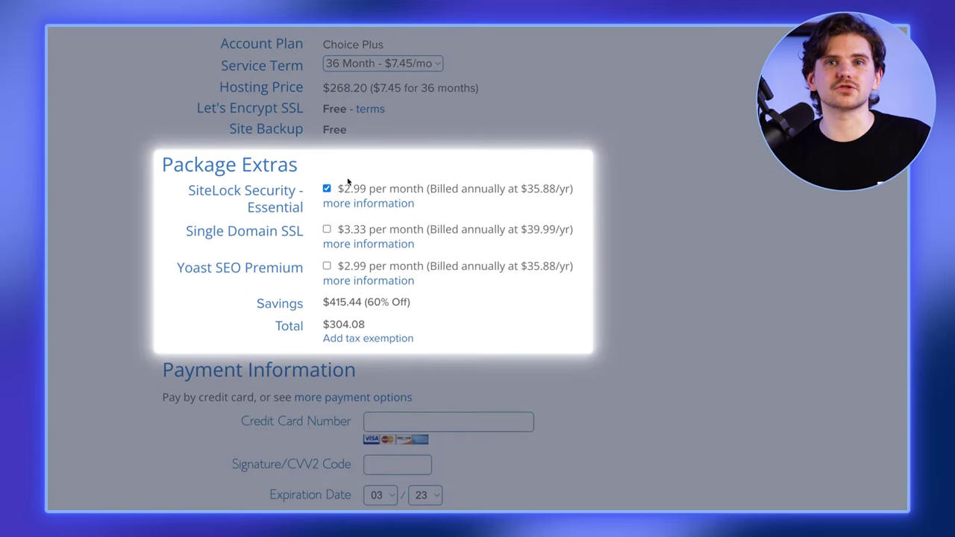
{"action": "left_click", "coordinate": [327, 189]}
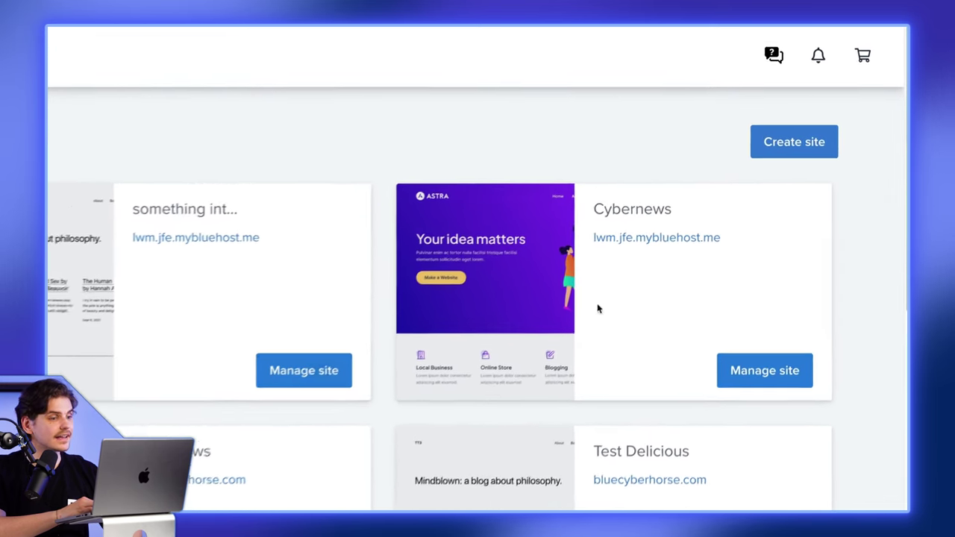
Create a new WordPress site named Cybernews Tutorial with a contact e-mail, the admin username Cybernews and an admin password.
{"action": "left_click", "coordinate": [763, 158]}
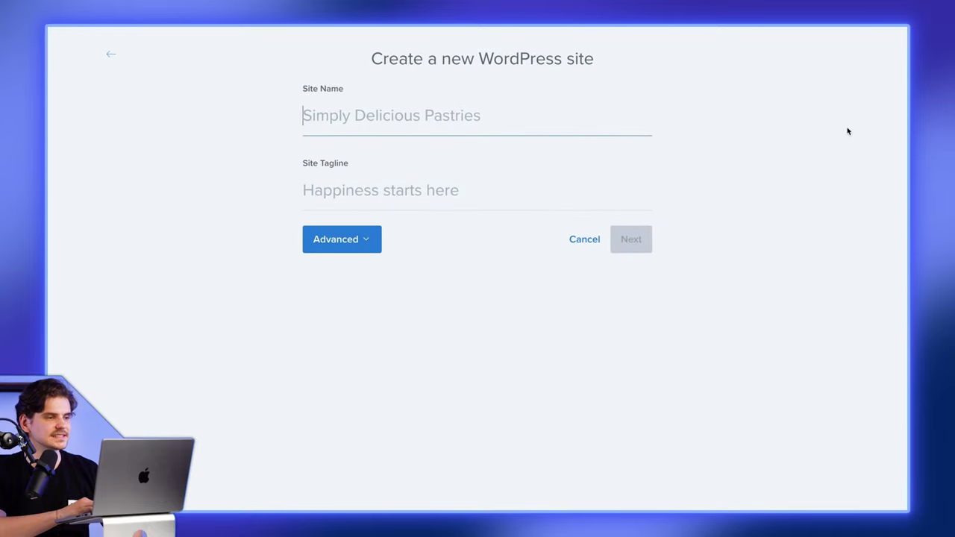
{"action": "left_click", "coordinate": [371, 241]}
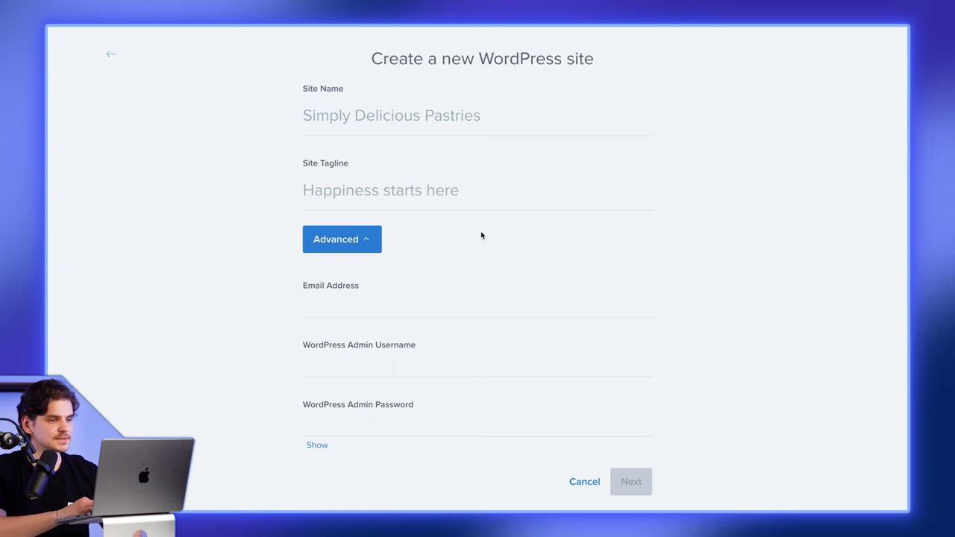
{"action": "left_click", "coordinate": [369, 243]}
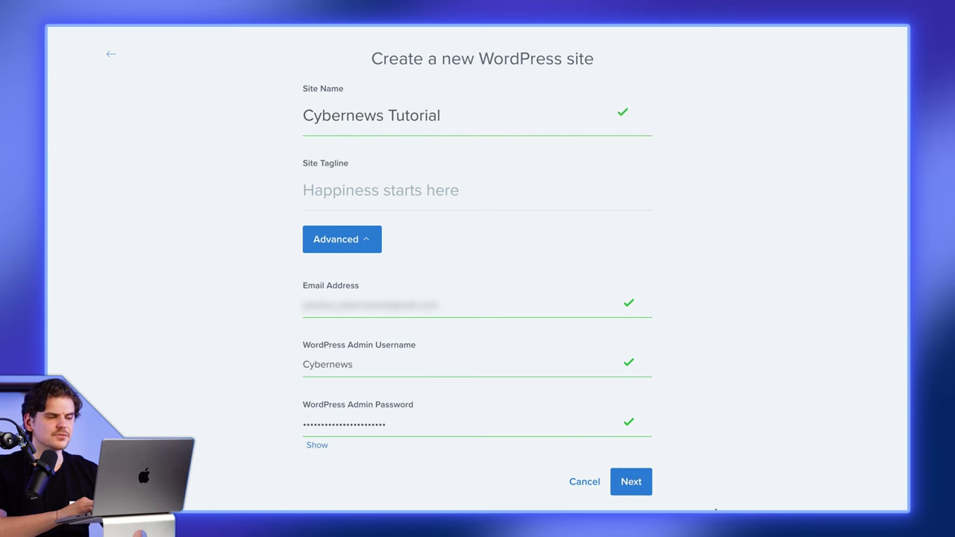
{"action": "left_click", "coordinate": [632, 484]}
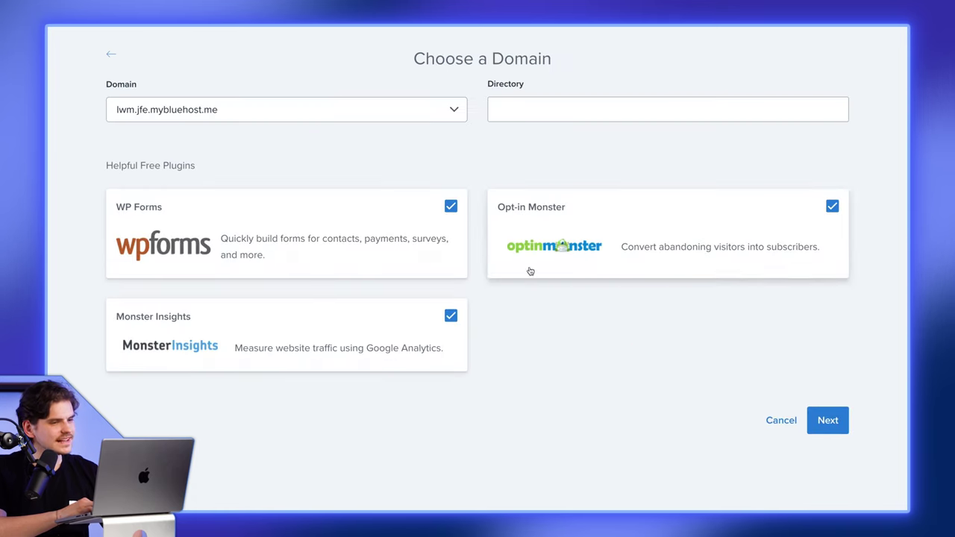
Assign the site to lwm.jfe.mybluehost.me in the directory wp-tutorial, excluding the WP Forms, Opt-in Monster and Monster Insights plugins.
{"action": "left_click", "coordinate": [374, 111]}
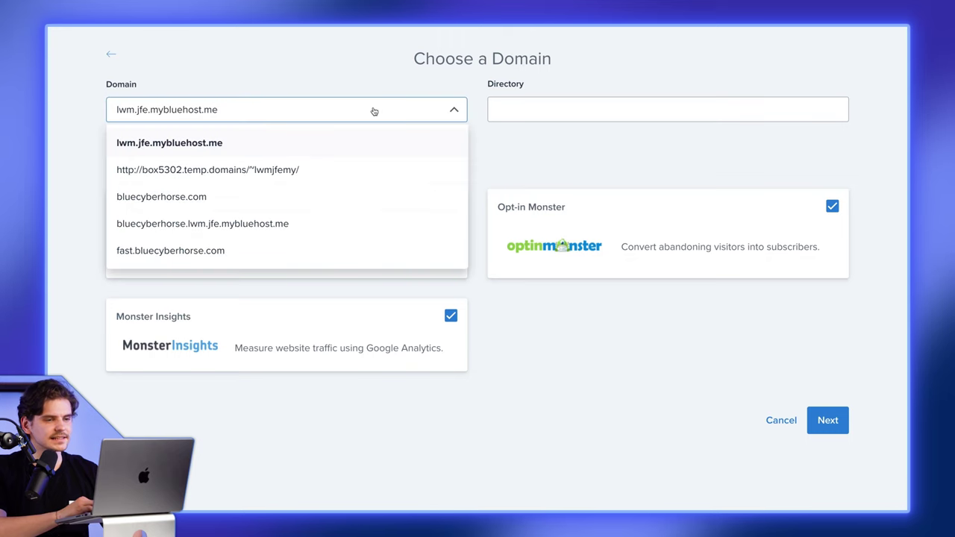
{"action": "left_click", "coordinate": [529, 109]}
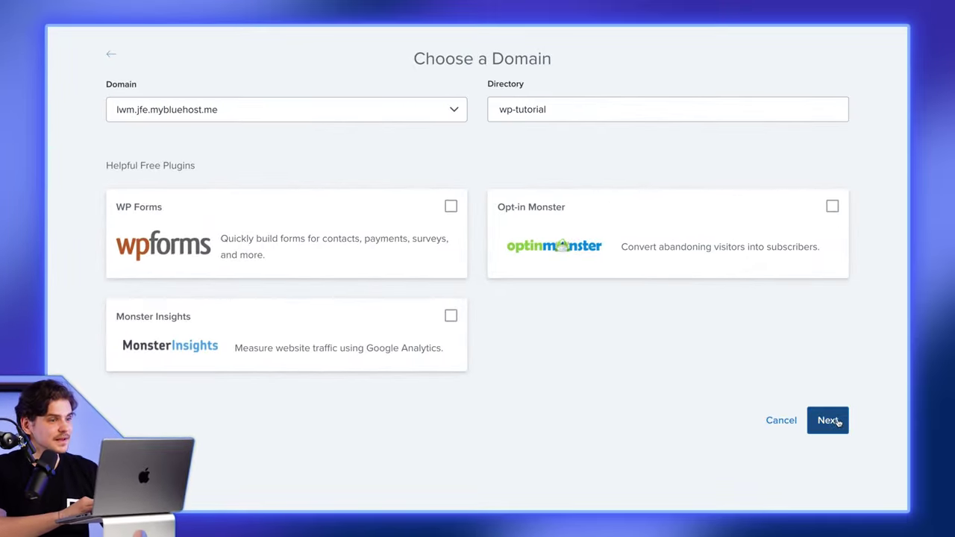
{"action": "left_click", "coordinate": [838, 422]}
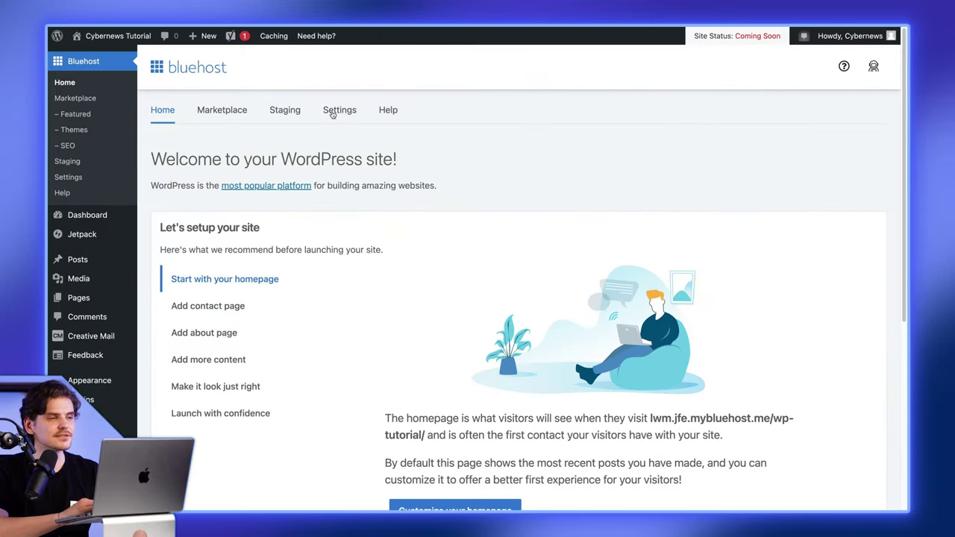
Turn off the Coming Soon Page in the Bluehost settings to make the site live.
{"action": "left_click", "coordinate": [332, 112]}
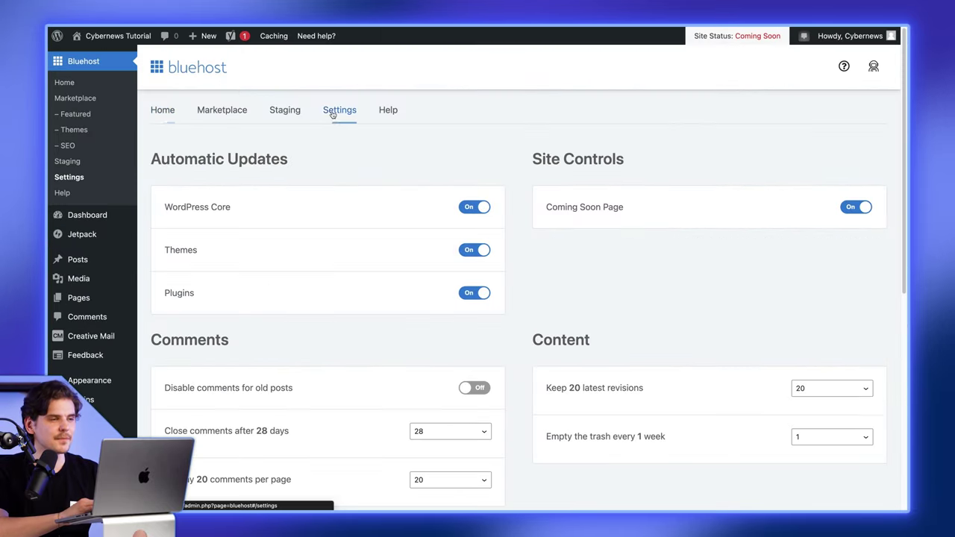
{"action": "scroll", "coordinate": [595, 461], "scroll_direction": "down", "scroll_amount": 1}
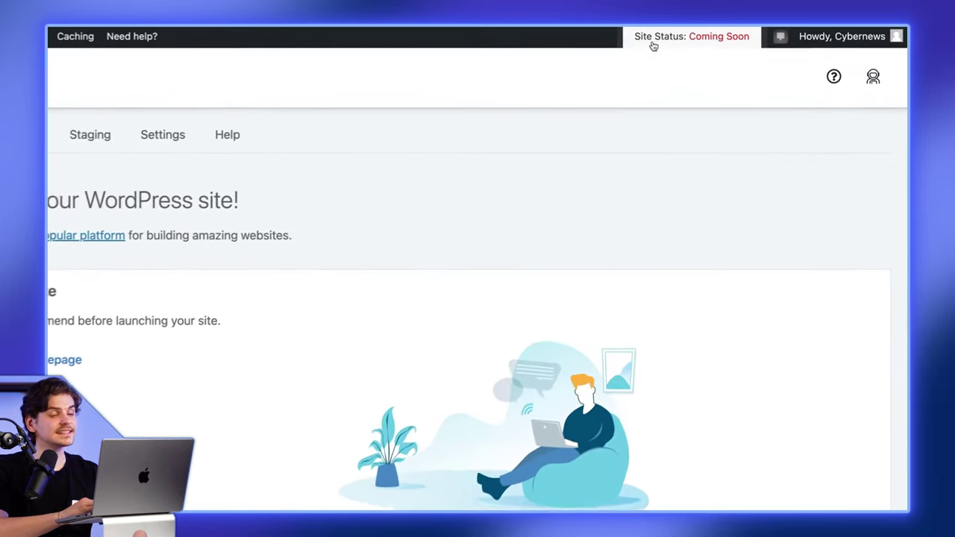
{"action": "left_click", "coordinate": [692, 43]}
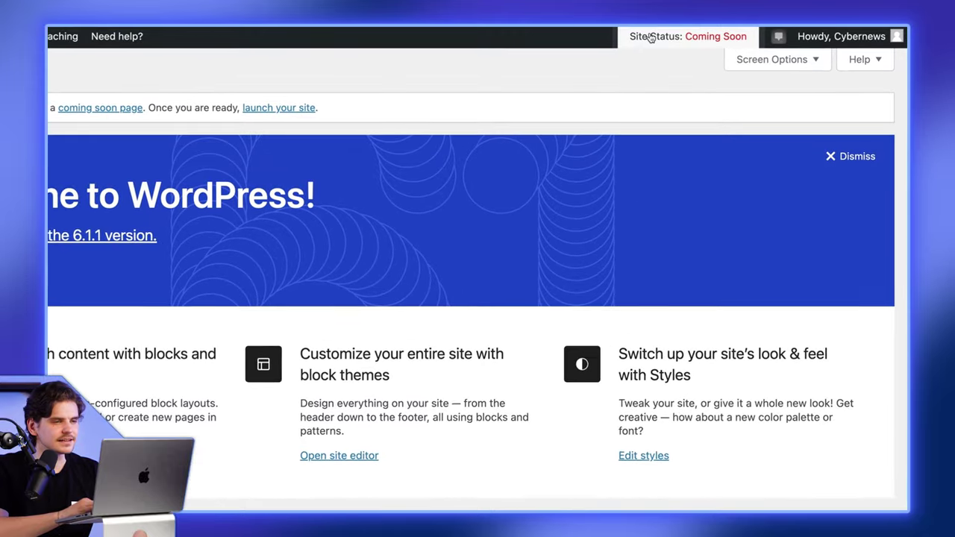
{"action": "left_click", "coordinate": [674, 35]}
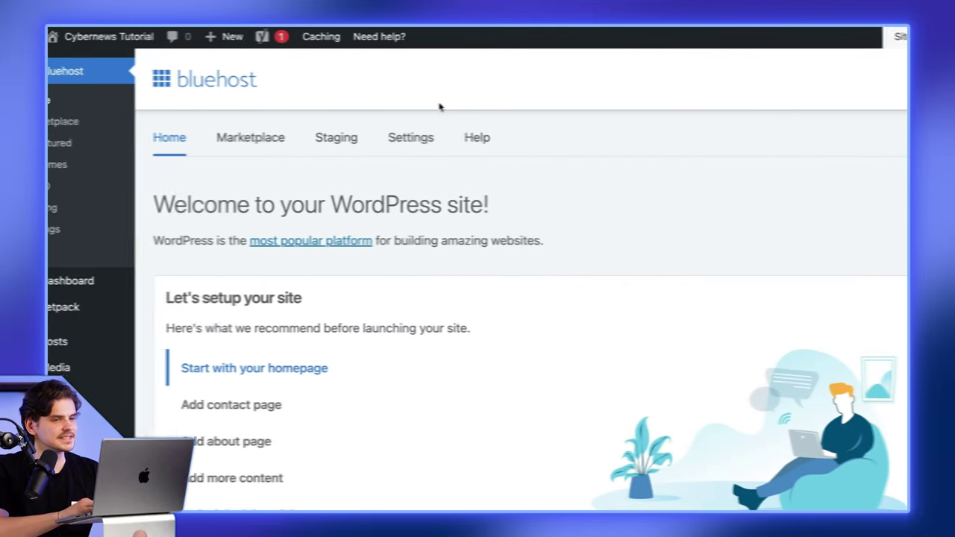
{"action": "left_click", "coordinate": [417, 139]}
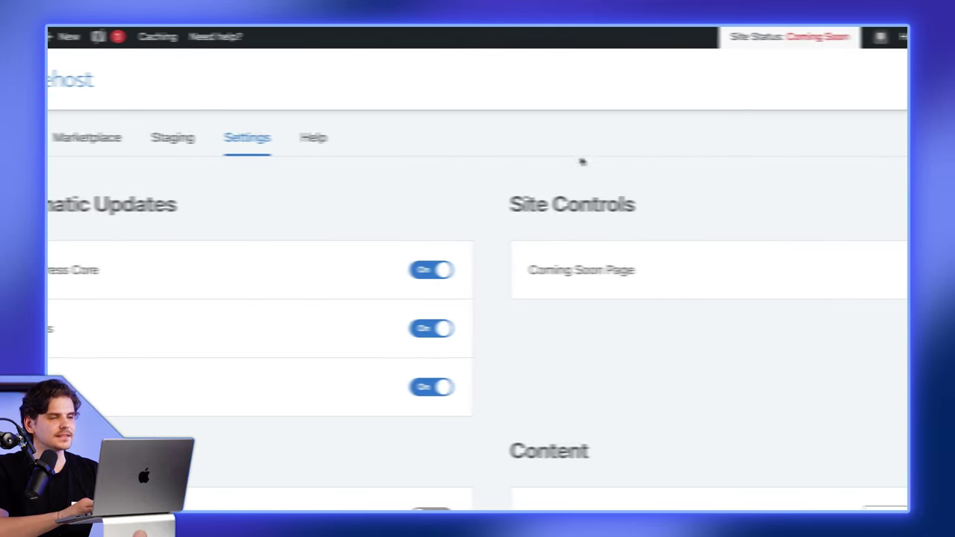
{"action": "left_click", "coordinate": [850, 272]}
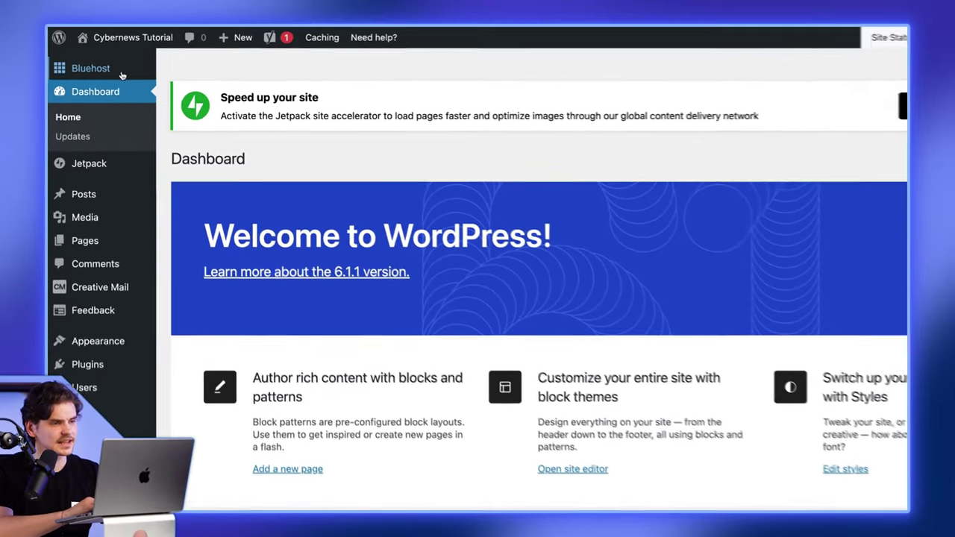
View the Bluehost staging page for the WordPress site.
{"action": "mouse_move", "coordinate": [105, 71]}
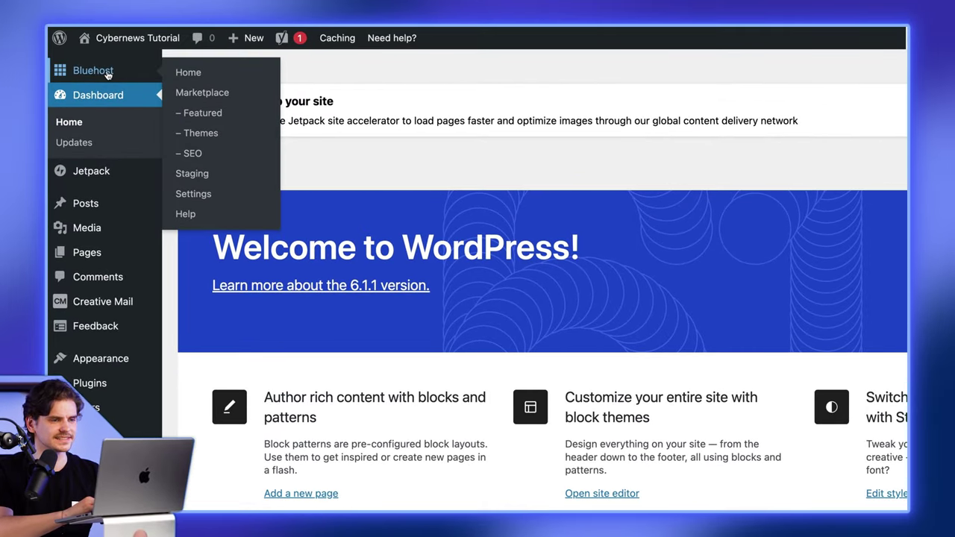
{"action": "left_click", "coordinate": [107, 72]}
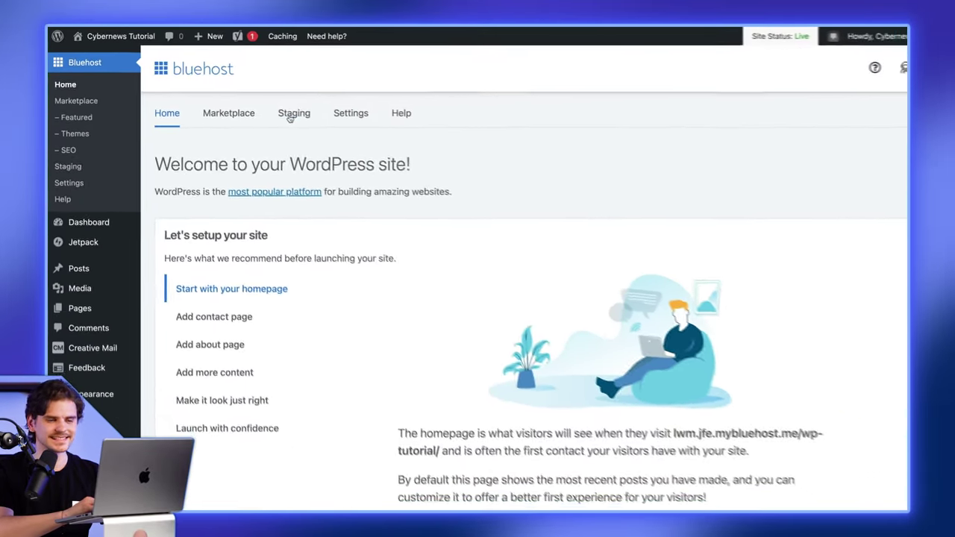
{"action": "left_click", "coordinate": [289, 115]}
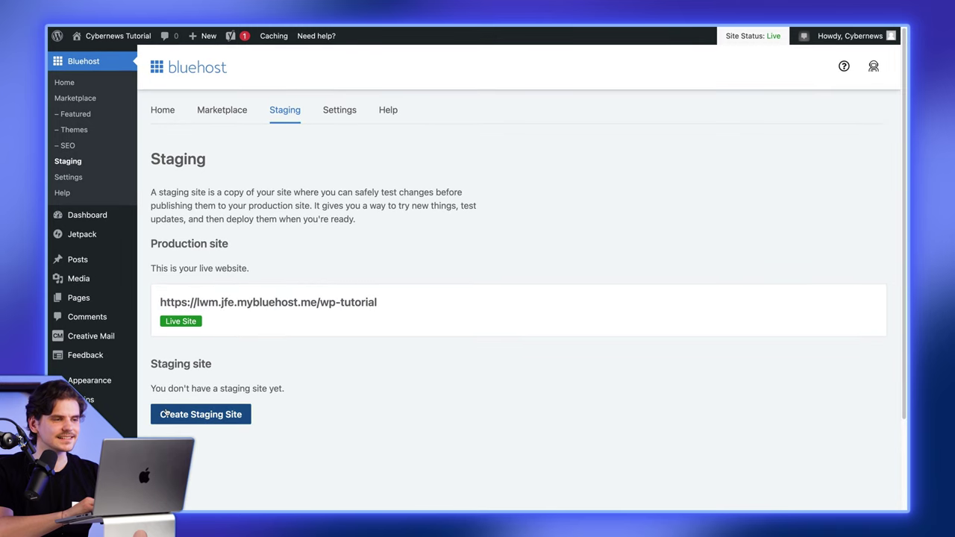
Install and activate the Starter Templates plugin by Brainstorm Force.
{"action": "scroll", "coordinate": [164, 414], "scroll_direction": "down", "scroll_amount": 3}
{"action": "left_click", "coordinate": [226, 301]}
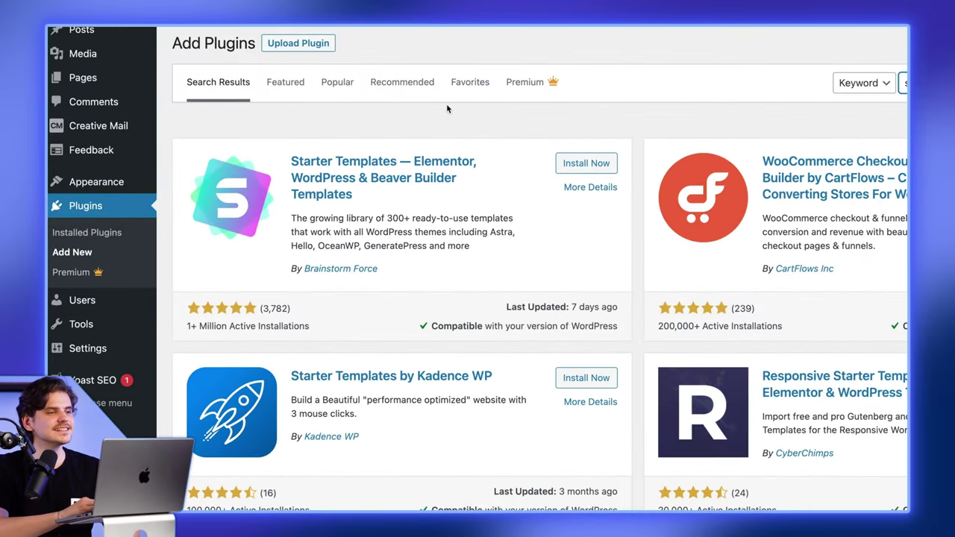
{"action": "left_click", "coordinate": [578, 163]}
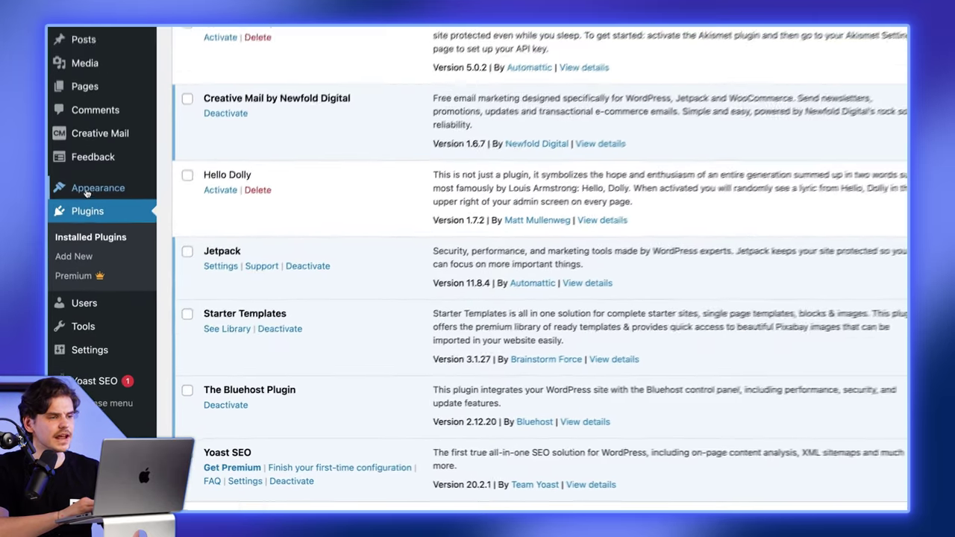
Open Starter Templates and start building the website.
{"action": "mouse_move", "coordinate": [79, 250]}
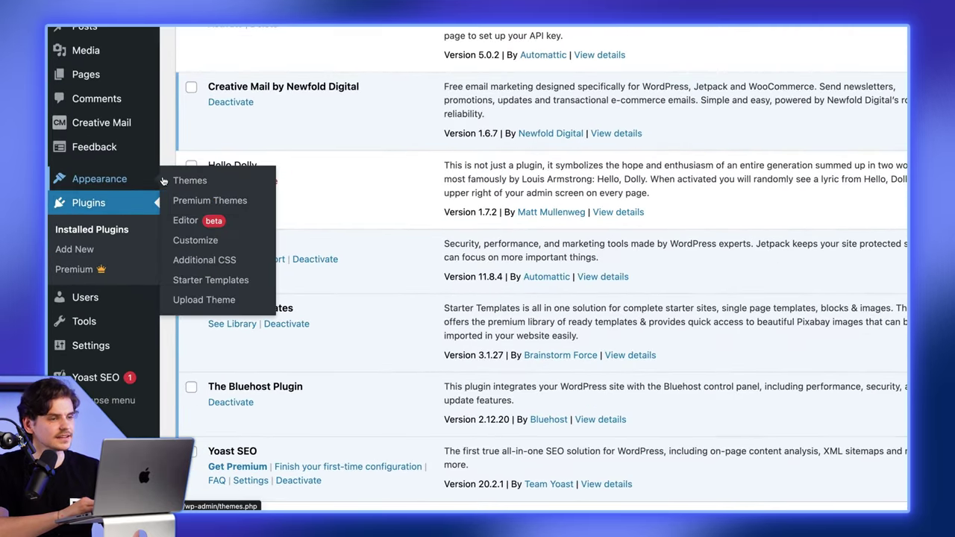
{"action": "left_click", "coordinate": [209, 280]}
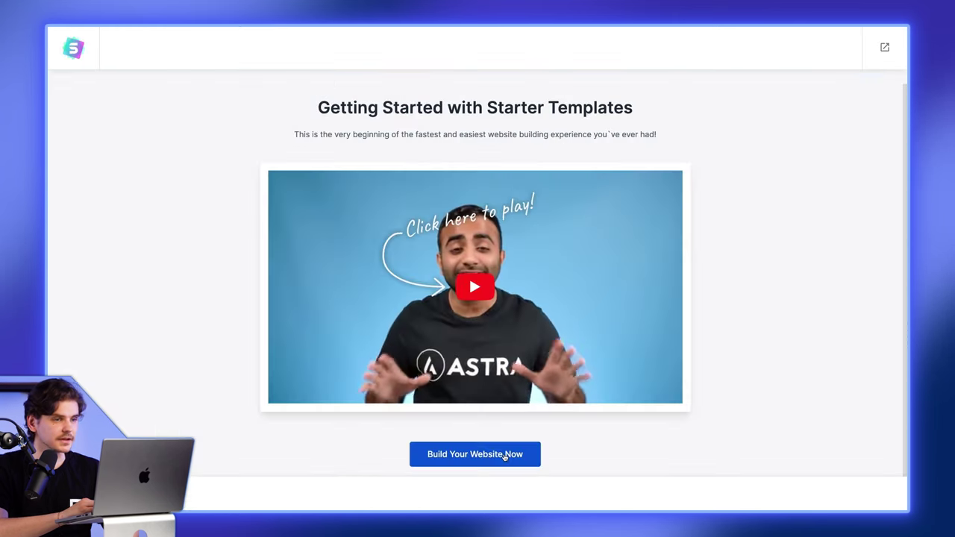
{"action": "left_click", "coordinate": [504, 457]}
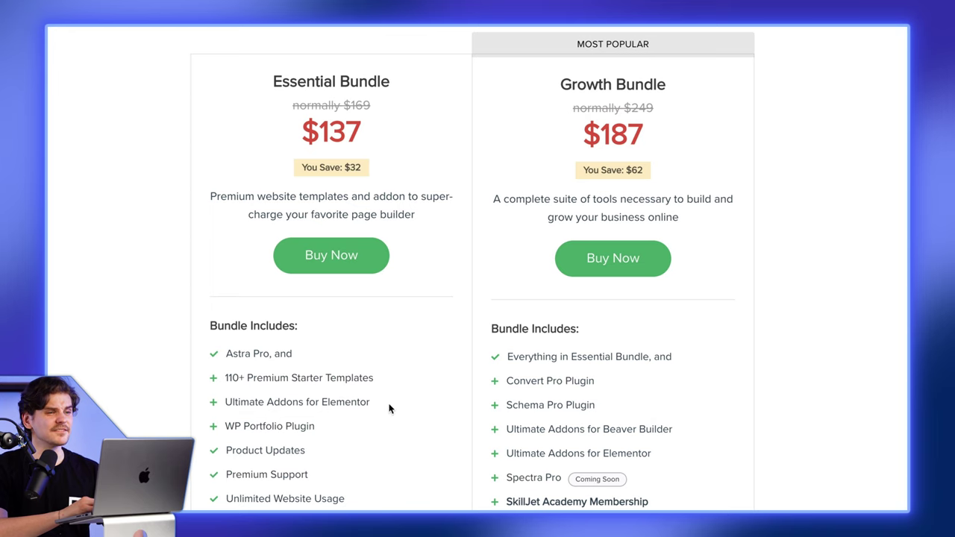
Examine what the Essential Bundle includes and browse template categories such as Business, Professionals and E-Commerce.
{"action": "mouse_move", "coordinate": [217, 401]}
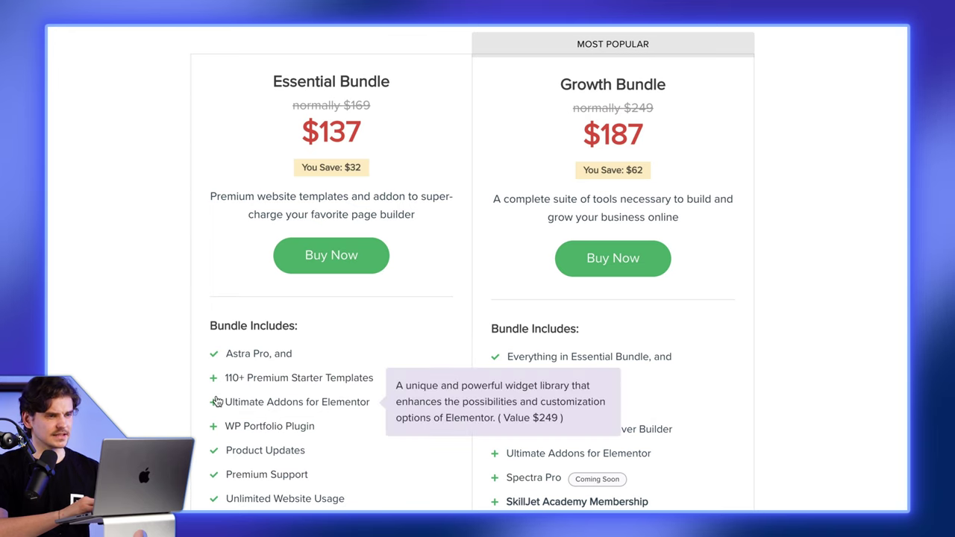
{"action": "mouse_move", "coordinate": [214, 381]}
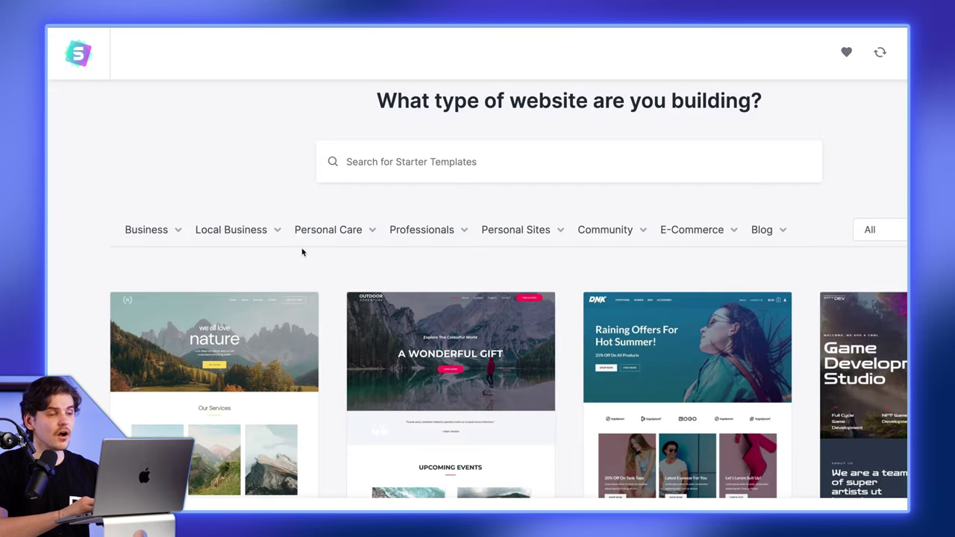
{"action": "mouse_move", "coordinate": [167, 230]}
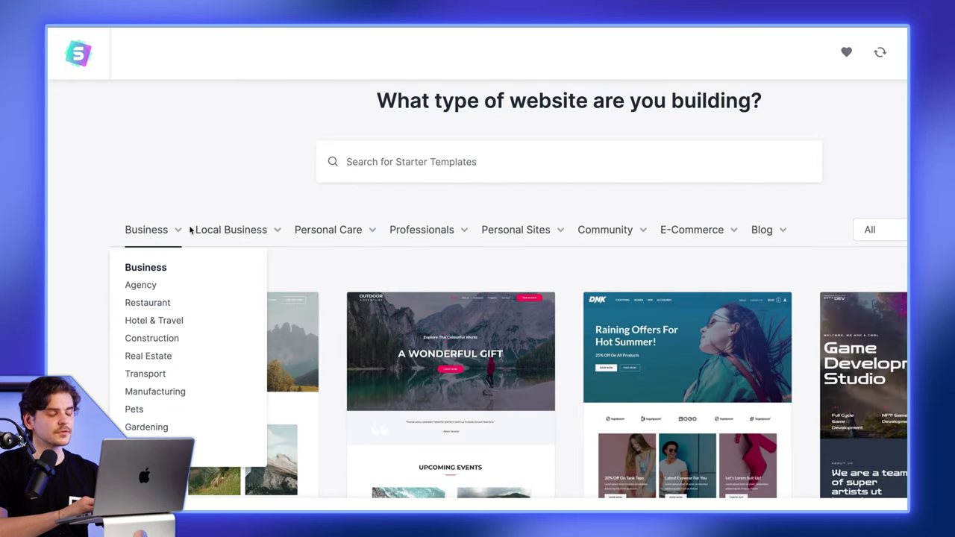
{"action": "mouse_move", "coordinate": [392, 234]}
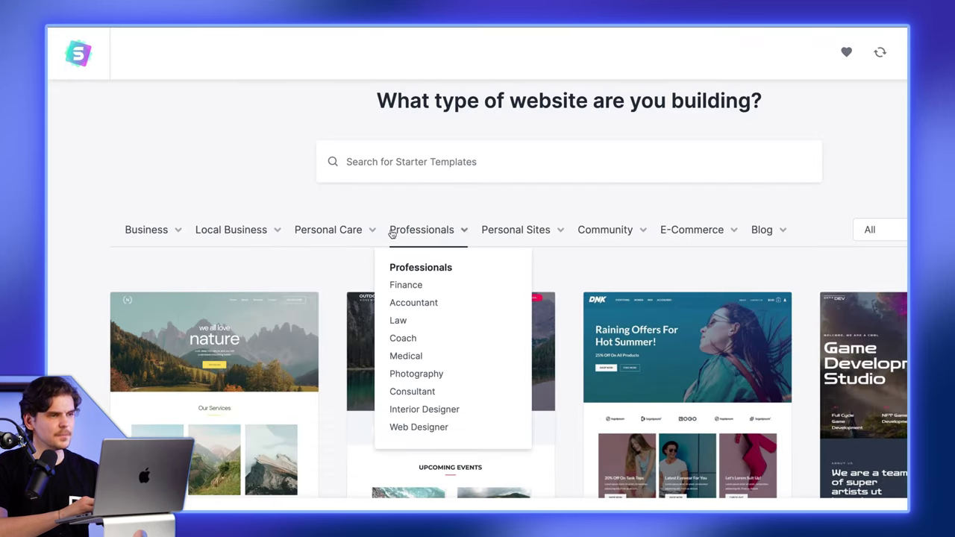
{"action": "mouse_move", "coordinate": [762, 233]}
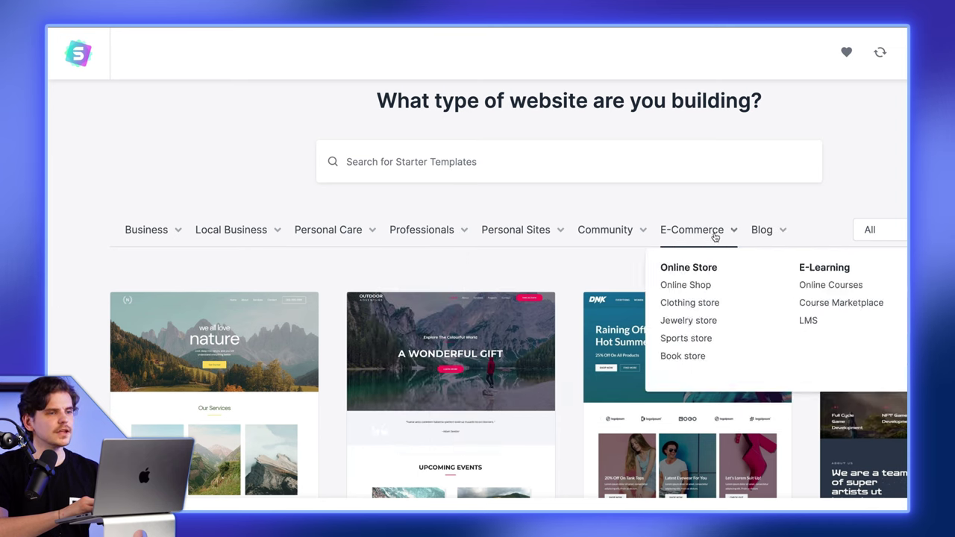
{"action": "mouse_move", "coordinate": [233, 237]}
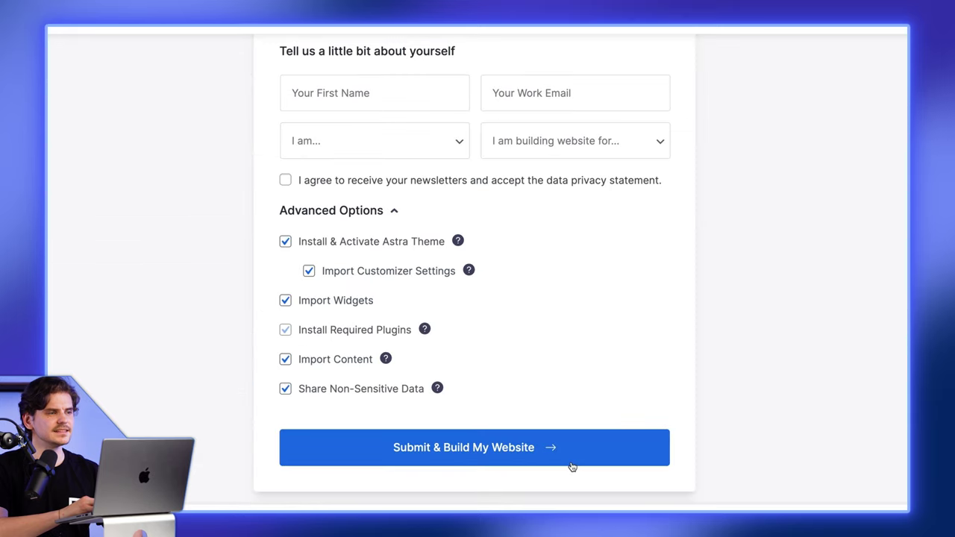
Build the website with the Astra theme, customizer settings, widgets, required plugins and template content, and review the resulting homepage.
{"action": "left_click", "coordinate": [573, 464]}
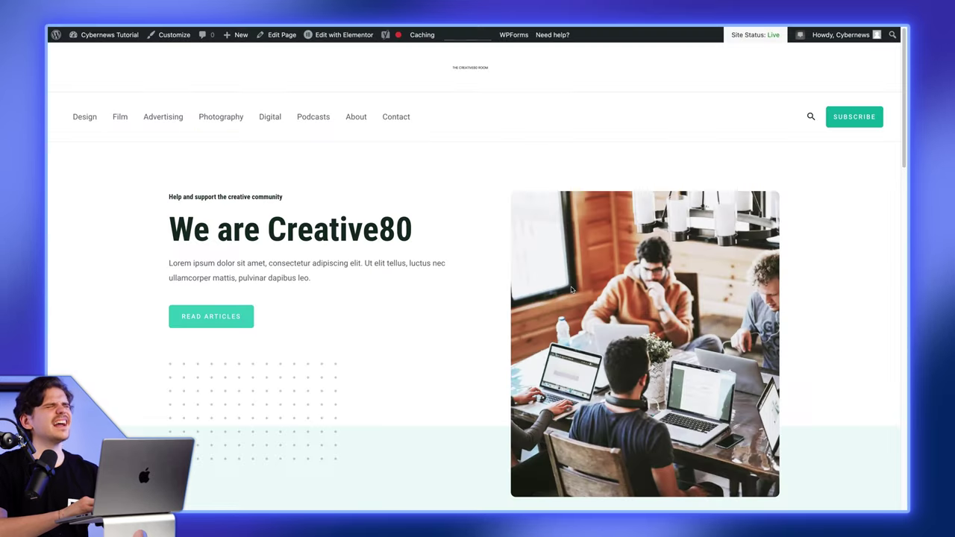
{"action": "scroll", "coordinate": [572, 290], "scroll_direction": "down", "scroll_amount": 10}
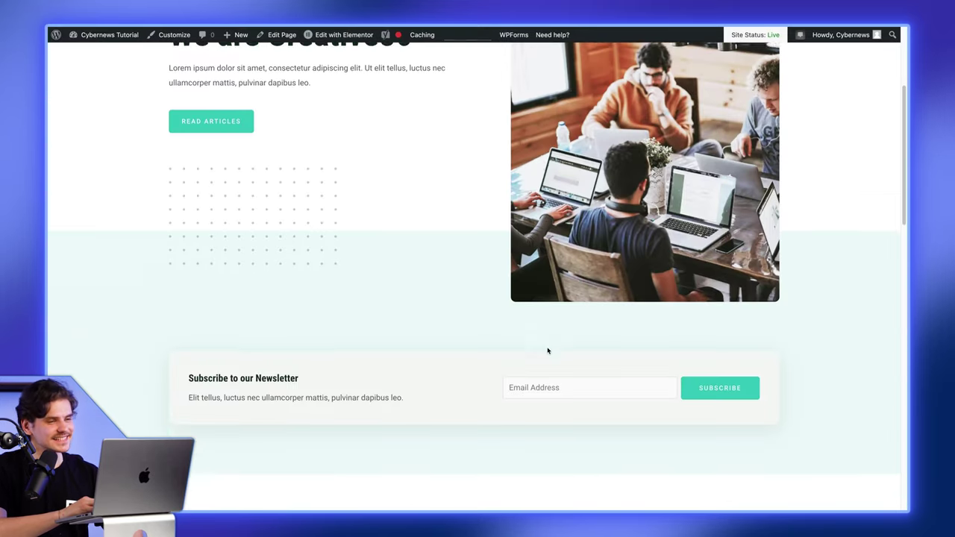
{"action": "scroll", "coordinate": [547, 351], "scroll_direction": "down", "scroll_amount": 5}
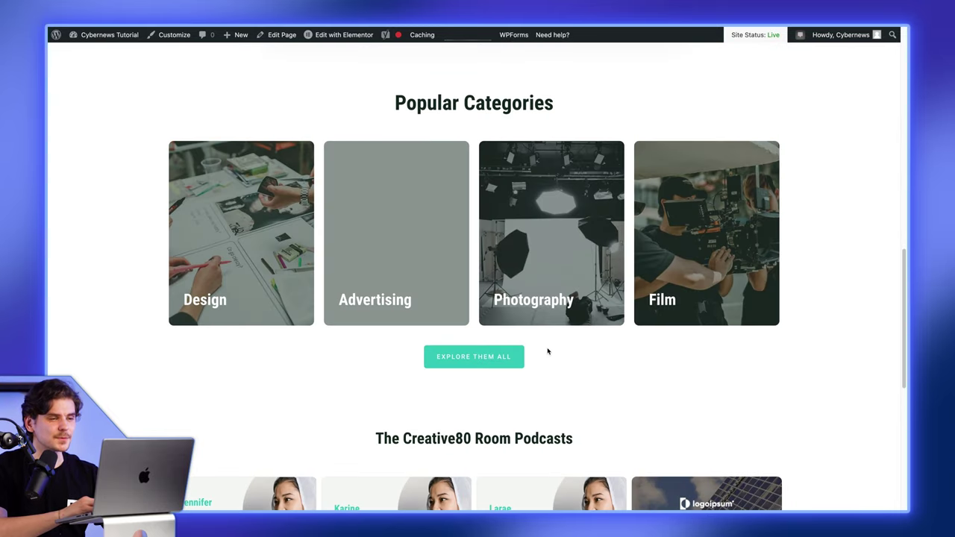
{"action": "scroll", "coordinate": [806, 391], "scroll_direction": "down", "scroll_amount": 3}
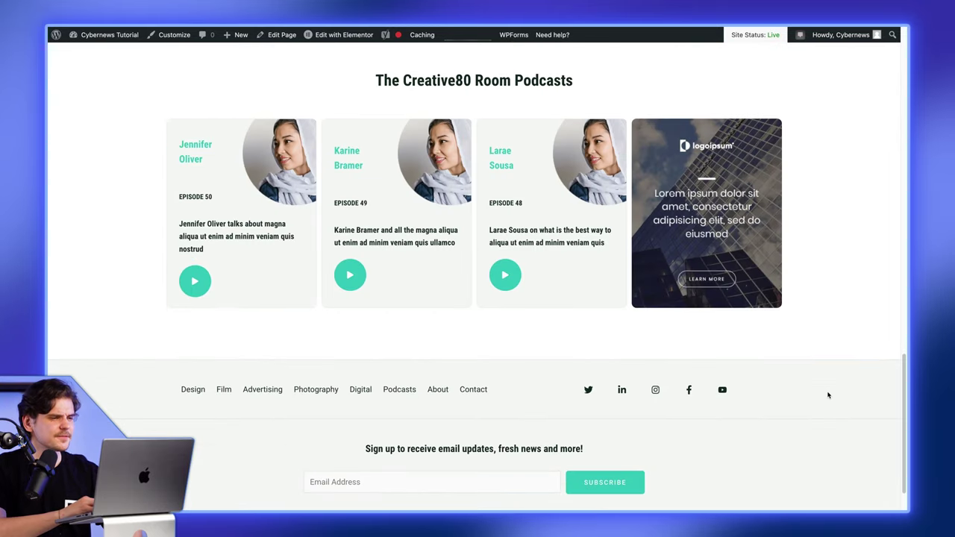
Look over the homepage and open it for editing with Elementor.
{"action": "scroll", "coordinate": [828, 395], "scroll_direction": "up", "scroll_amount": 20}
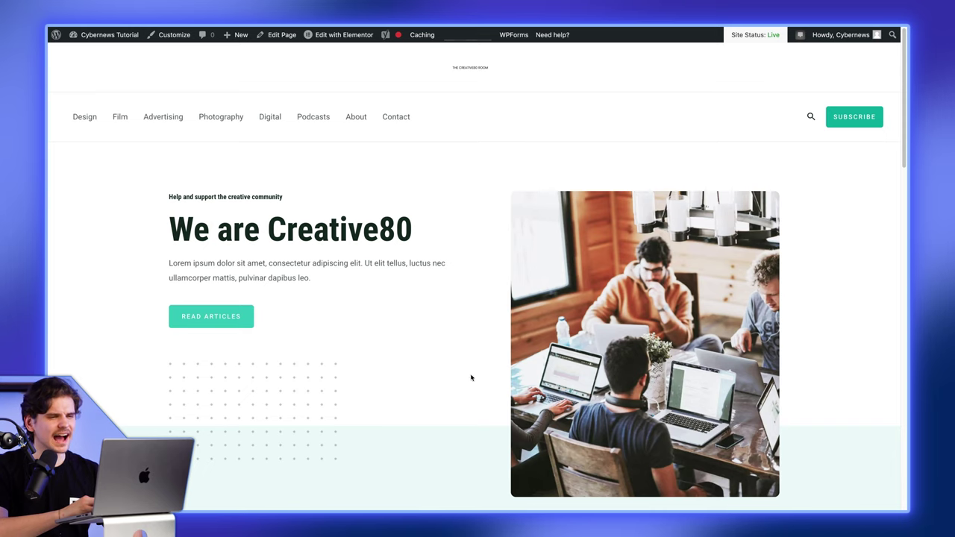
{"action": "scroll", "coordinate": [127, 418], "scroll_direction": "down", "scroll_amount": 6}
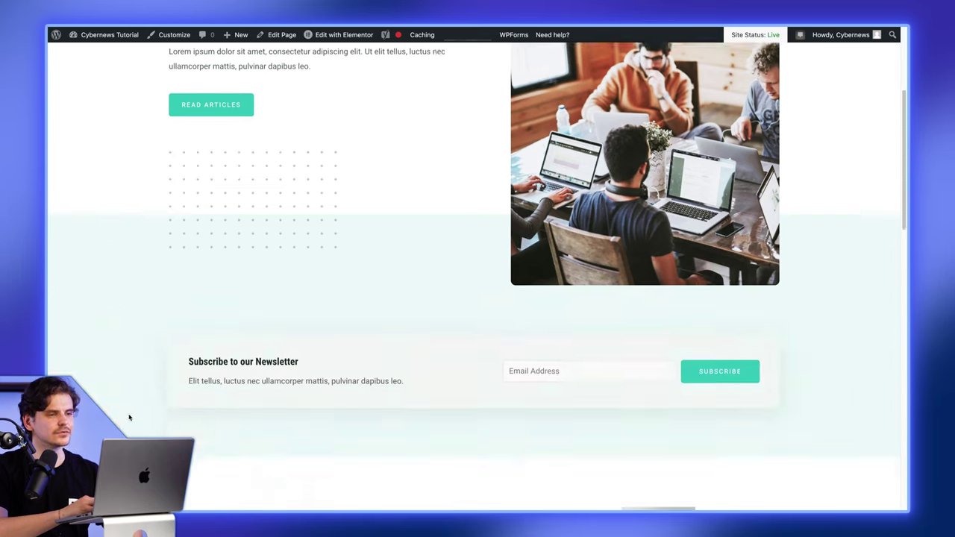
{"action": "scroll", "coordinate": [139, 420], "scroll_direction": "up", "scroll_amount": 6}
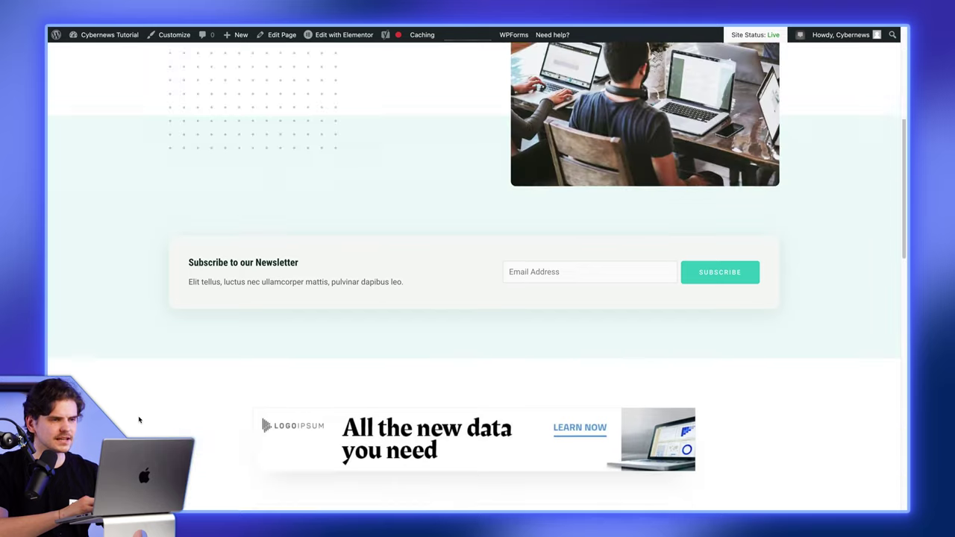
{"action": "scroll", "coordinate": [139, 420], "scroll_direction": "up", "scroll_amount": 2}
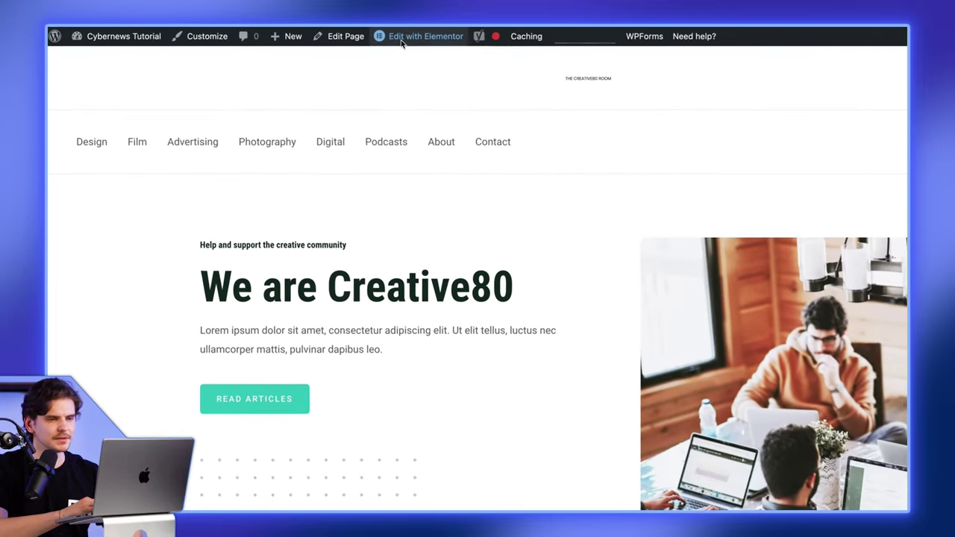
{"action": "mouse_move", "coordinate": [403, 45]}
{"action": "left_click", "coordinate": [402, 39]}
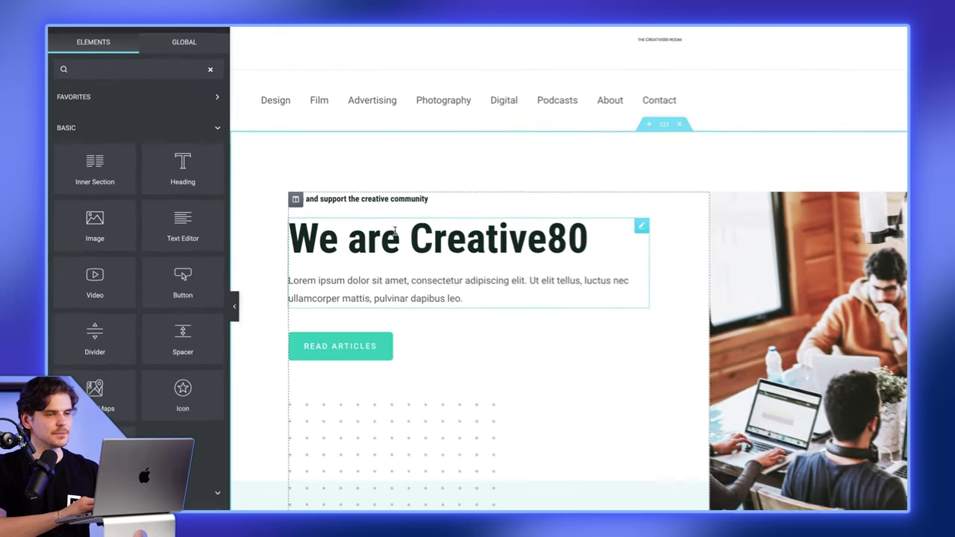
Rewrite the hero text as "We are Cybernews" with "Check out our latest videos!" and label its button "Watch Now".
{"action": "left_click", "coordinate": [512, 314]}
{"action": "left_click_drag", "start_coordinate": [512, 313], "coordinate": [306, 292]}
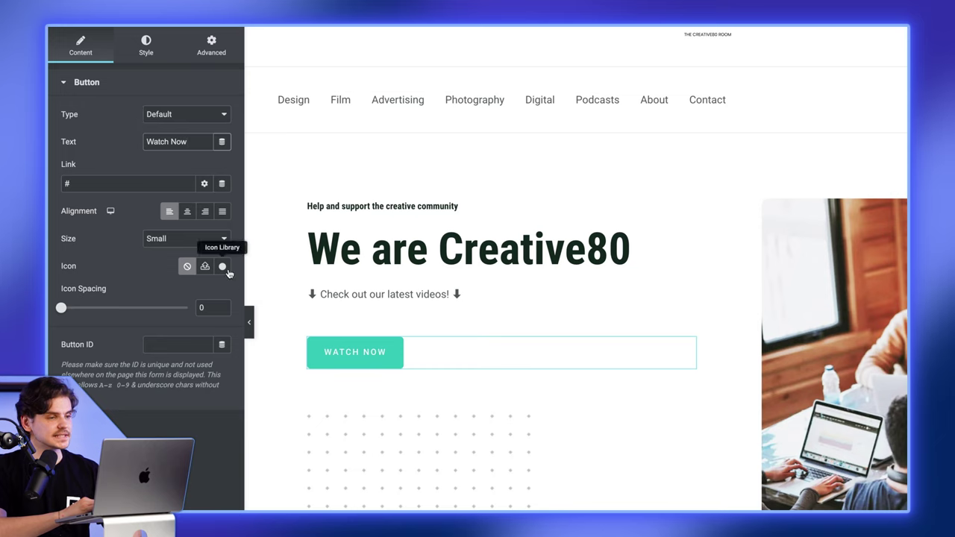
{"action": "left_click", "coordinate": [188, 212]}
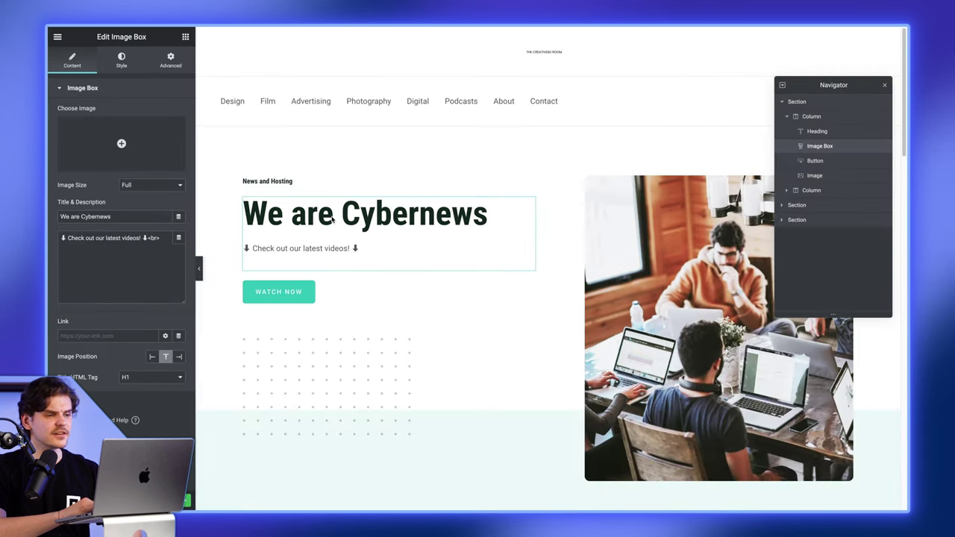
Try a different font for the hero title and undo it together with the added BEST REVIEWS, BEST HOSTING and HELL YEAH headings.
{"action": "left_click", "coordinate": [118, 66]}
{"action": "scroll", "coordinate": [97, 261], "scroll_direction": "down", "scroll_amount": 10}
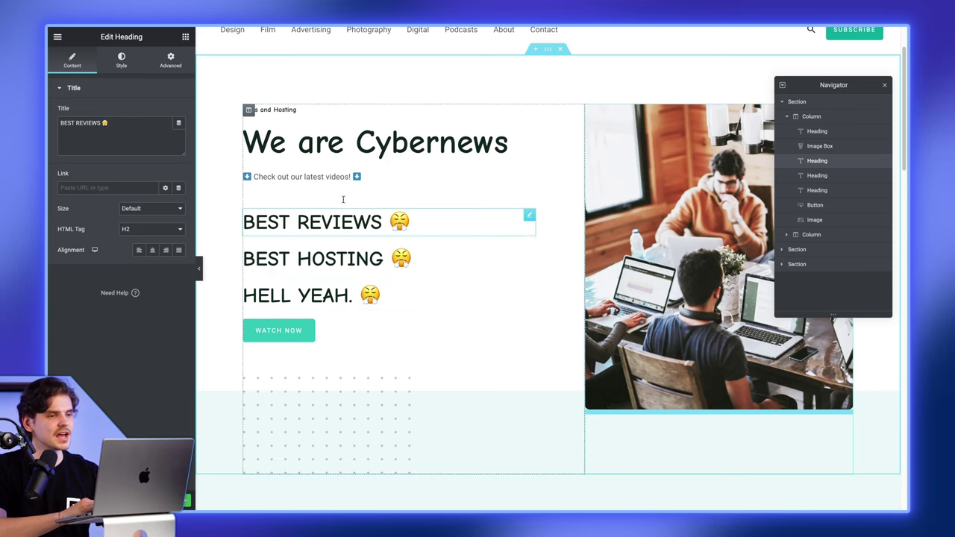
{"action": "key", "text": "ctrl+z"}
{"action": "key", "text": "ctrl+z"}
{"action": "key", "text": "ctrl+z"}
{"action": "key", "text": "ctrl+z"}
{"action": "key", "text": "ctrl+z"}
{"action": "key", "text": "ctrl+z"}
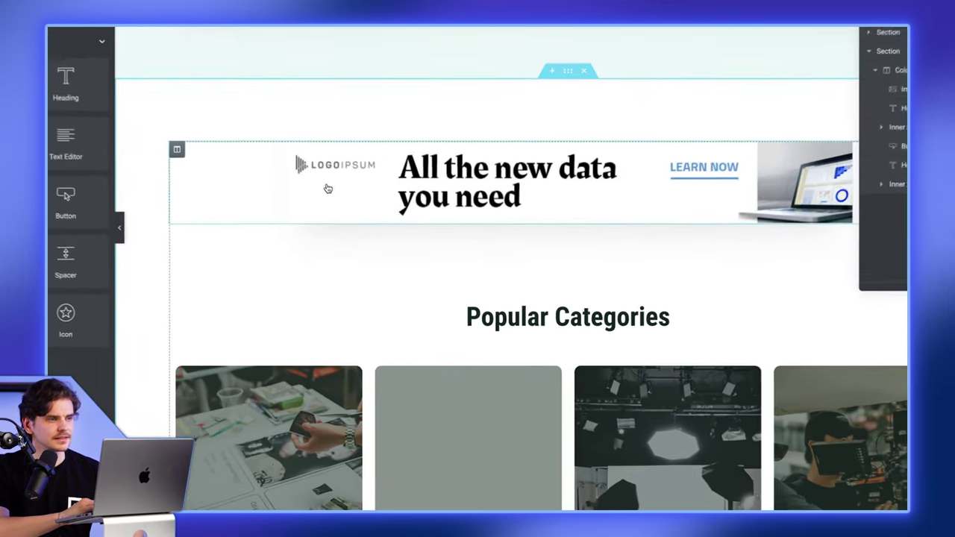
Delete the "All the new data you need" banner above Popular Categories and place an Image widget in an inner section there.
{"action": "right_click", "coordinate": [360, 238]}
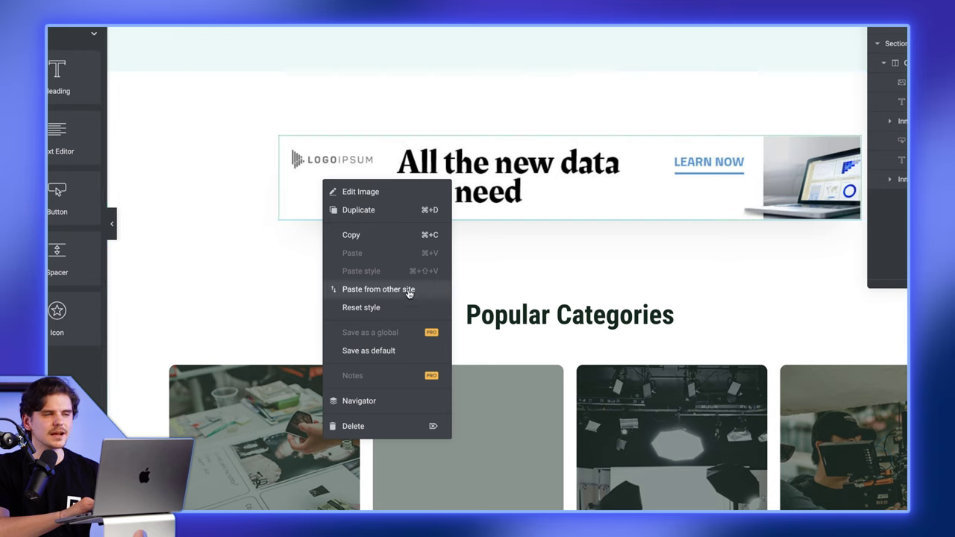
{"action": "left_click", "coordinate": [378, 429]}
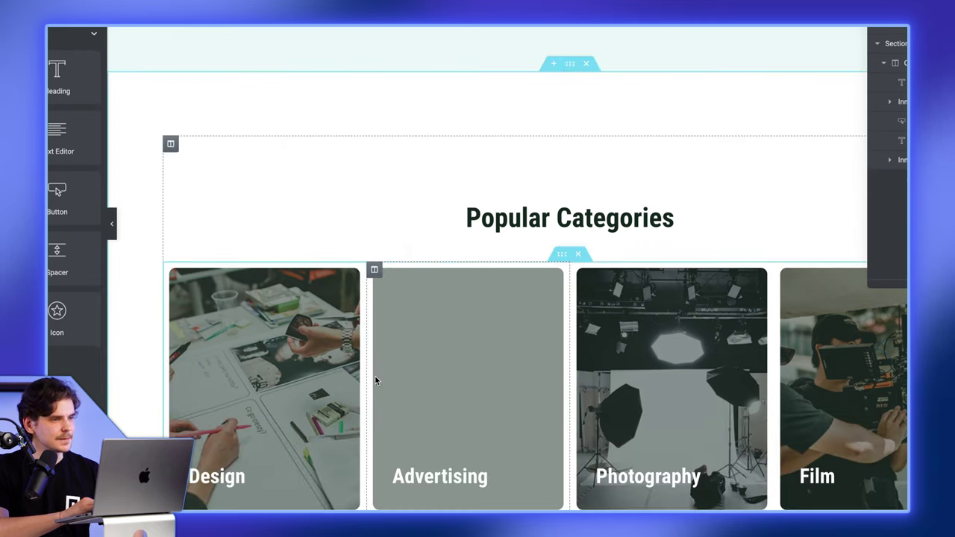
{"action": "right_click", "coordinate": [324, 82]}
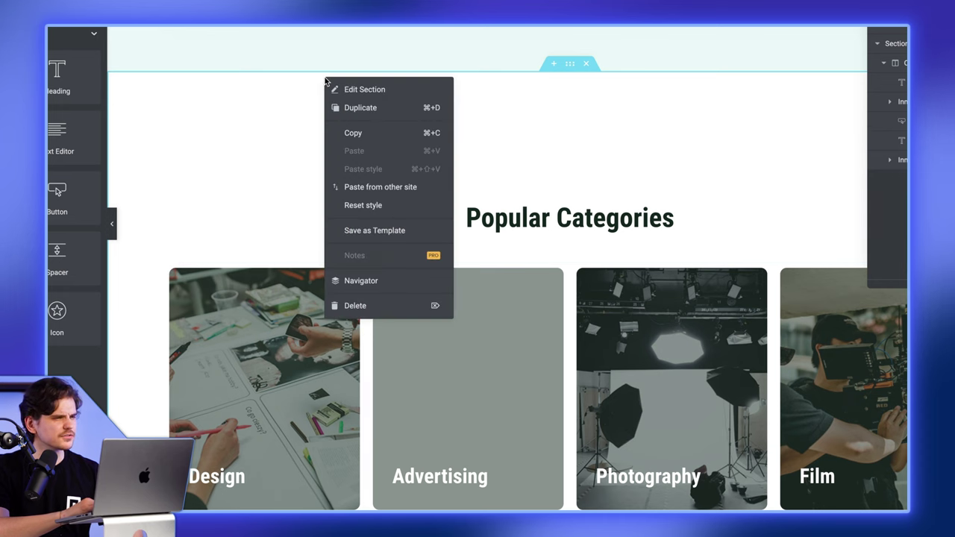
{"action": "left_click", "coordinate": [355, 314]}
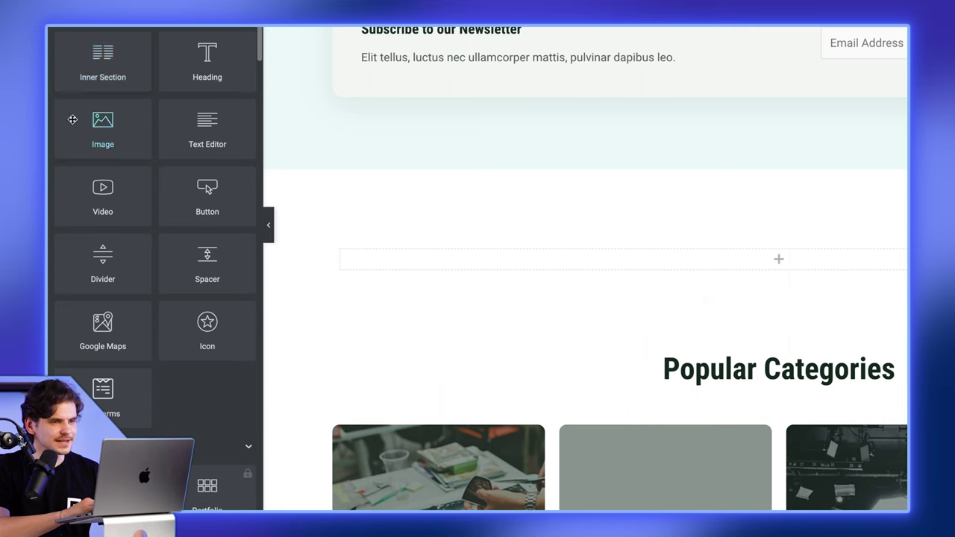
{"action": "left_click_drag", "start_coordinate": [103, 128], "coordinate": [436, 288]}
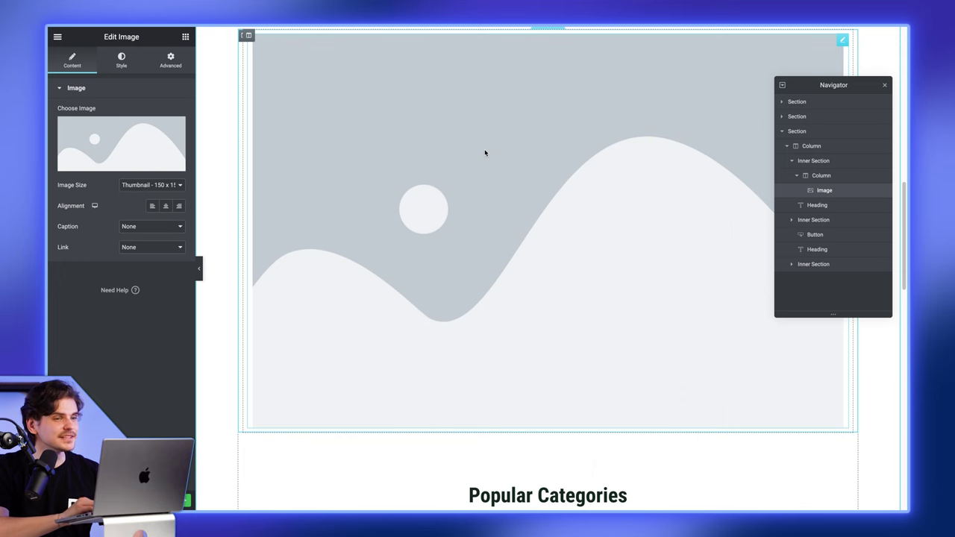
{"action": "left_click_drag", "start_coordinate": [484, 152], "coordinate": [577, 113]}
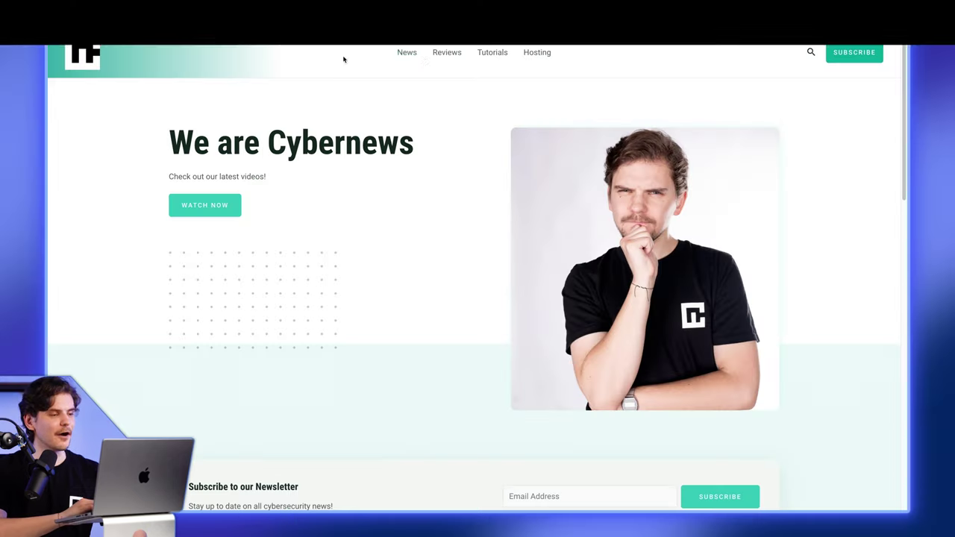
Review the customized Cybernews homepage from the hero and newsletter sections to the merch carousel and footer.
{"action": "scroll", "coordinate": [162, 395], "scroll_direction": "down", "scroll_amount": 6}
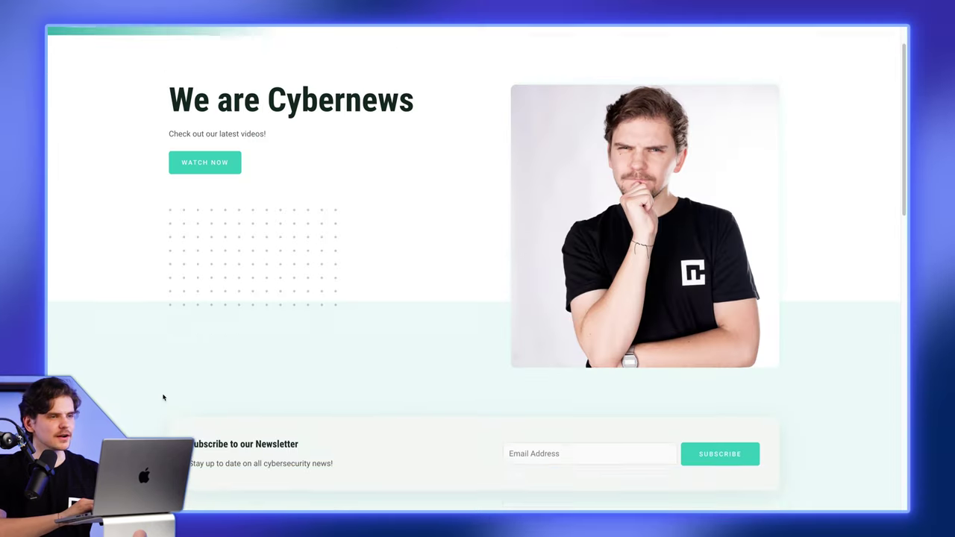
{"action": "scroll", "coordinate": [127, 399], "scroll_direction": "down", "scroll_amount": 3}
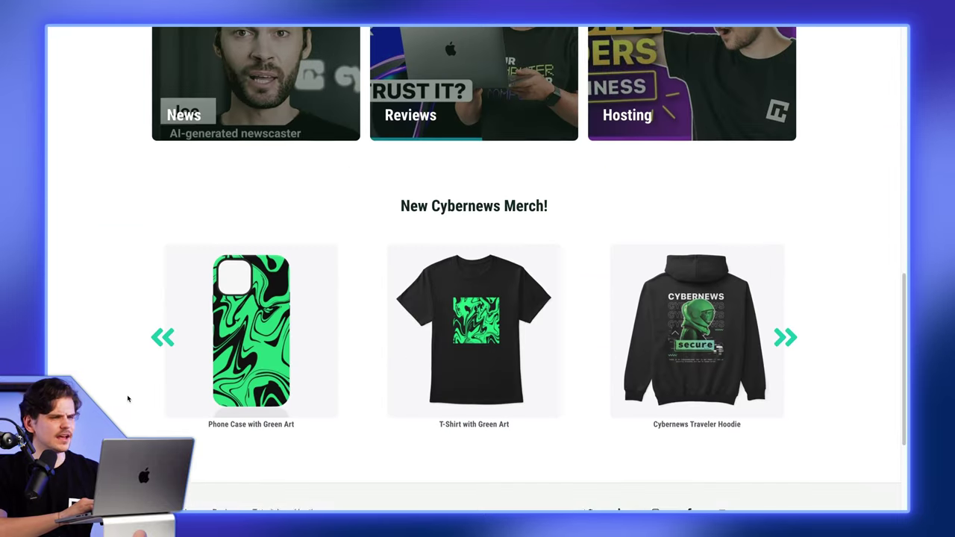
{"action": "scroll", "coordinate": [127, 399], "scroll_direction": "down", "scroll_amount": 2}
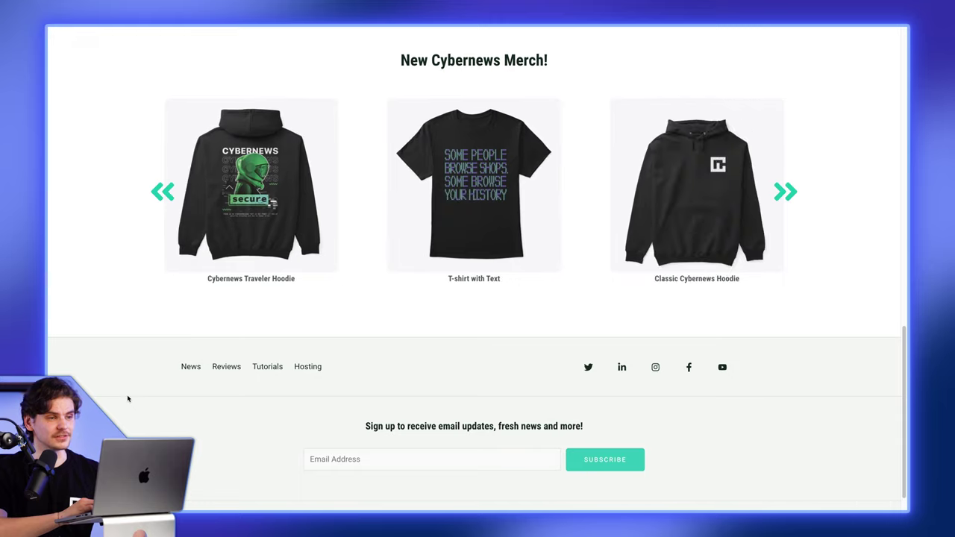
{"action": "scroll", "coordinate": [127, 400], "scroll_direction": "up", "scroll_amount": 3}
{"action": "scroll", "coordinate": [127, 399], "scroll_direction": "up", "scroll_amount": 10}
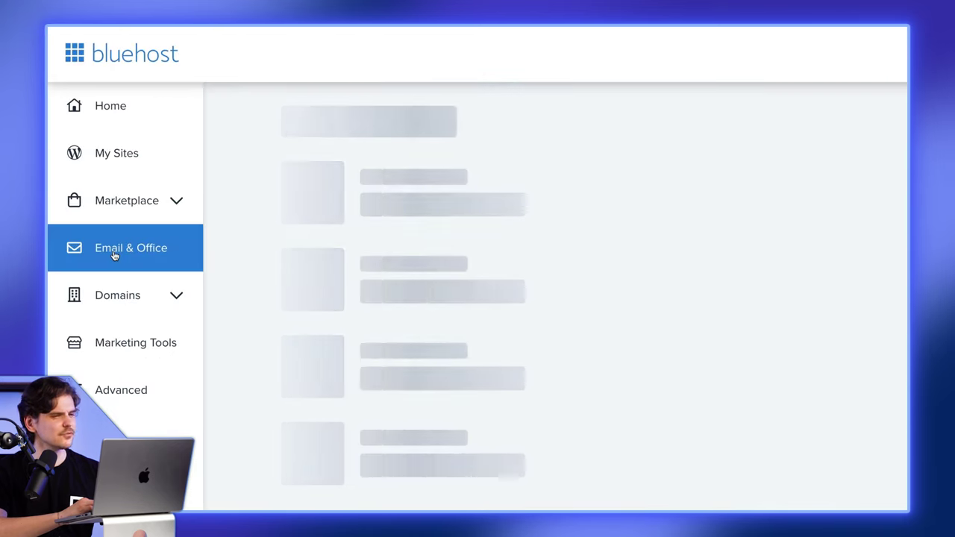
In Bluehost Email, create an email account on bluecyberhorse.com with a username, an account password and unlimited storage space.
{"action": "scroll", "coordinate": [114, 255], "scroll_direction": "down", "scroll_amount": 2}
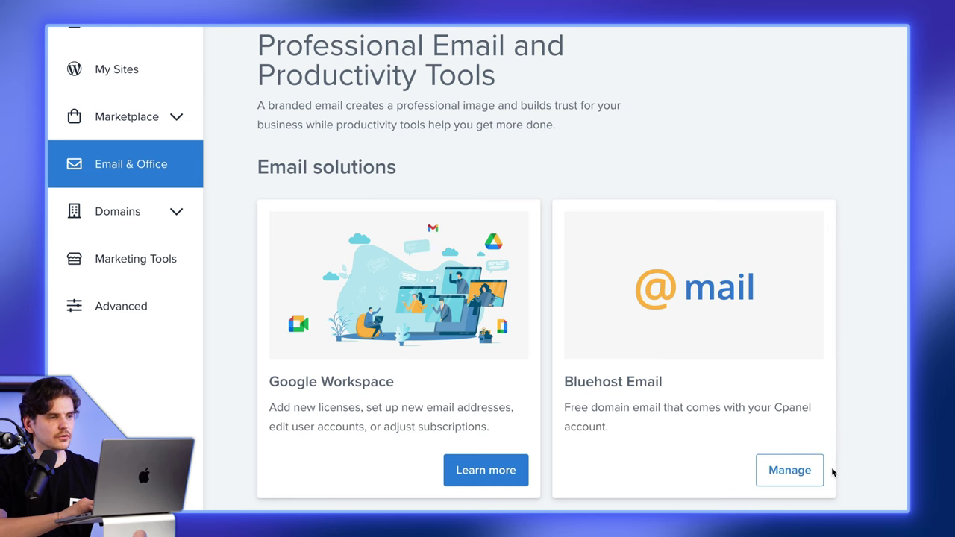
{"action": "left_click", "coordinate": [789, 470]}
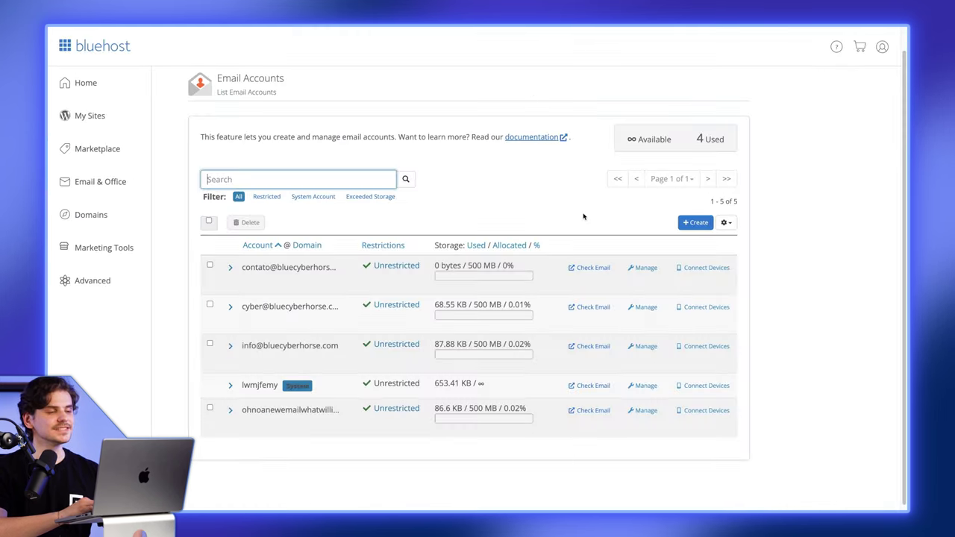
{"action": "left_click", "coordinate": [696, 222]}
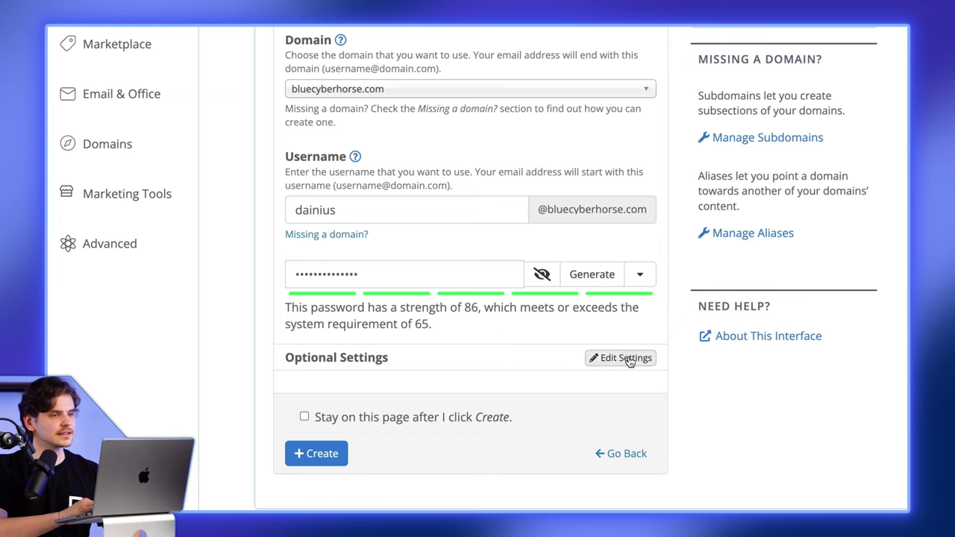
{"action": "left_click", "coordinate": [626, 358]}
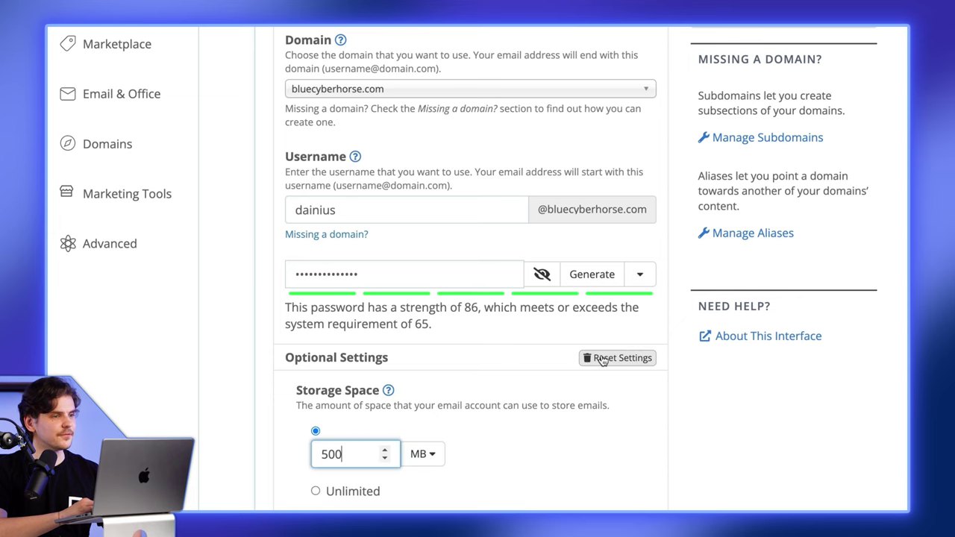
{"action": "scroll", "coordinate": [522, 349], "scroll_direction": "down", "scroll_amount": 3}
{"action": "left_click", "coordinate": [315, 331]}
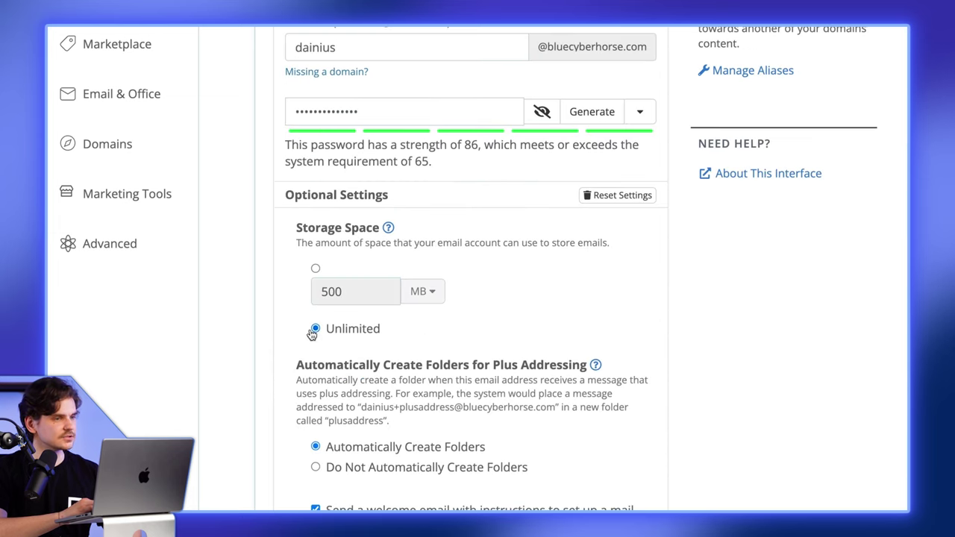
{"action": "scroll", "coordinate": [406, 336], "scroll_direction": "down", "scroll_amount": 3}
{"action": "left_click", "coordinate": [312, 458]}
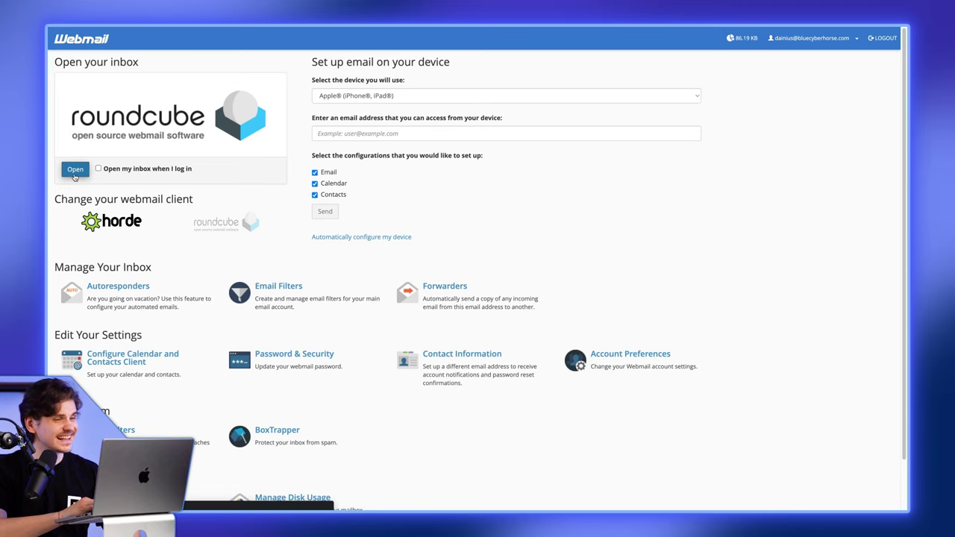
Open the new email account's inbox in Roundcube.
{"action": "left_click", "coordinate": [75, 170]}
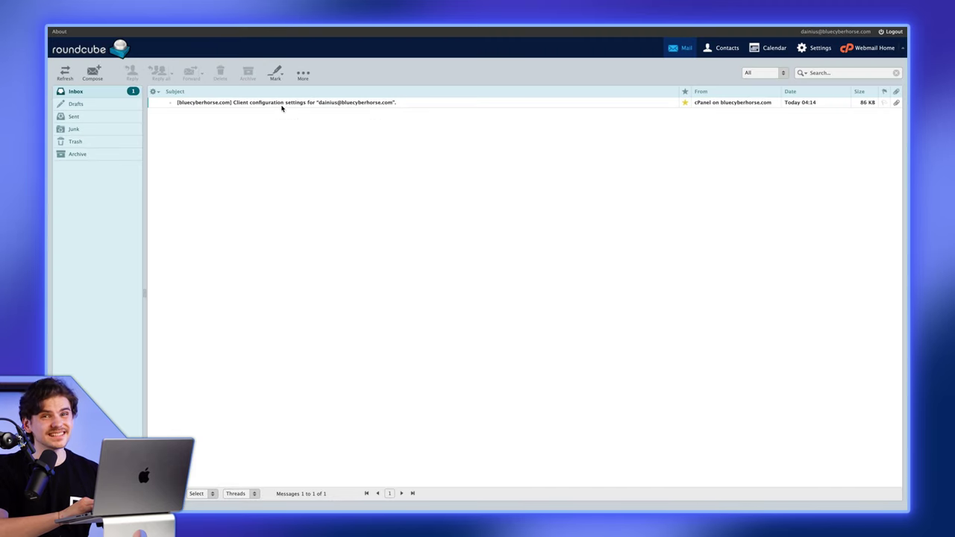